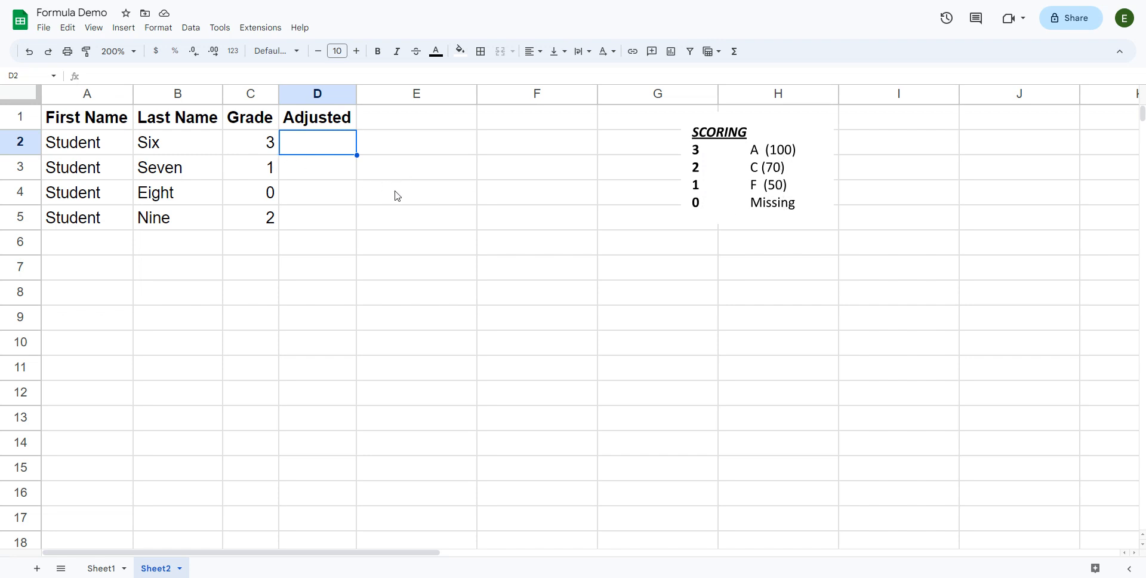
Enter the formula =IF(C2>2,100) in D2 and fill it down through D5
double_click(290, 144)
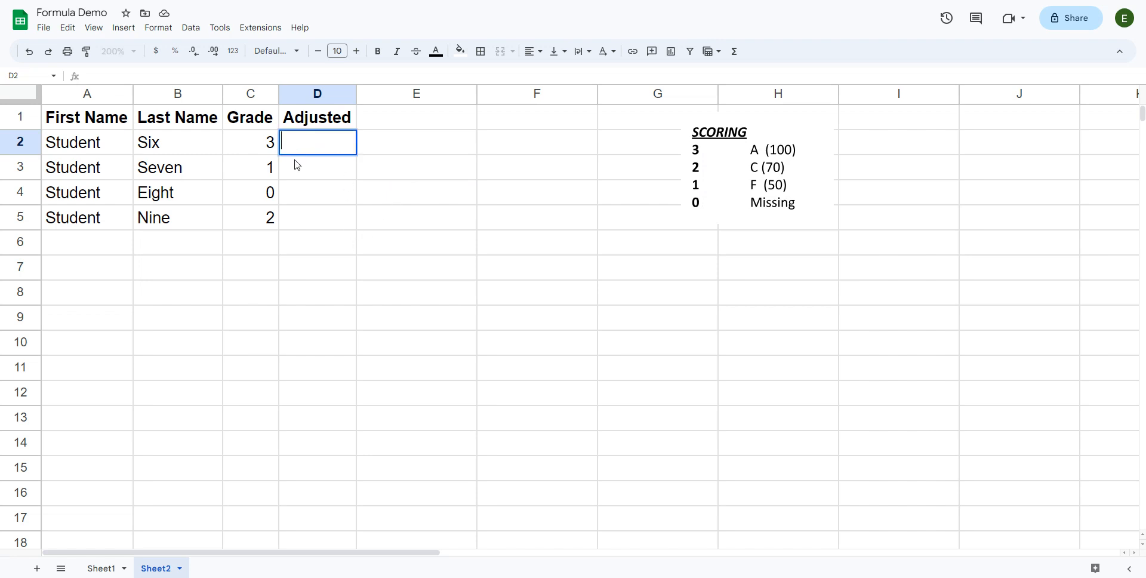
text(=)
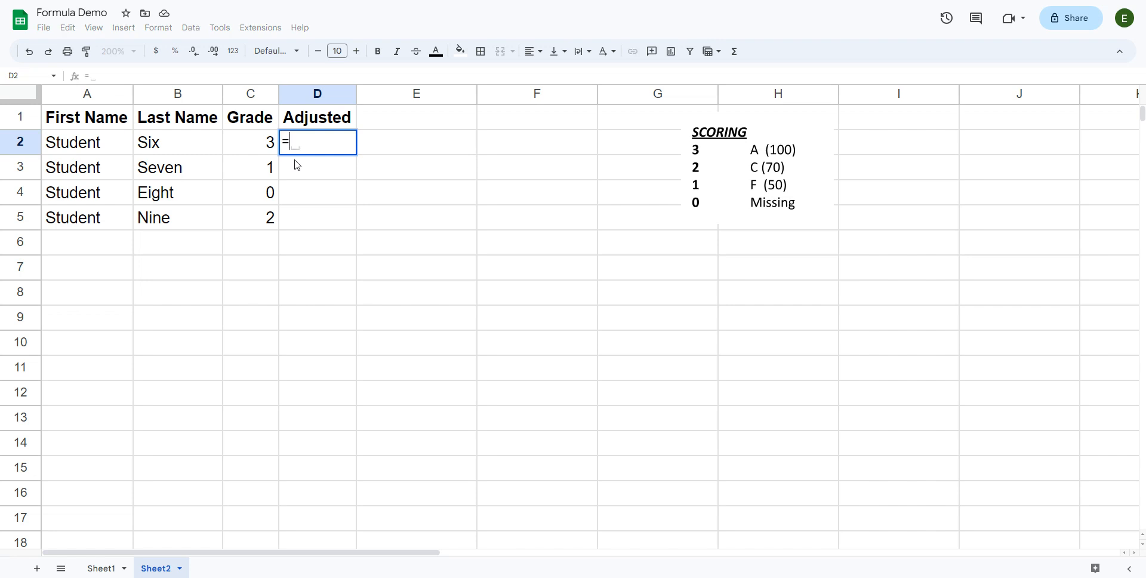
text(IF)
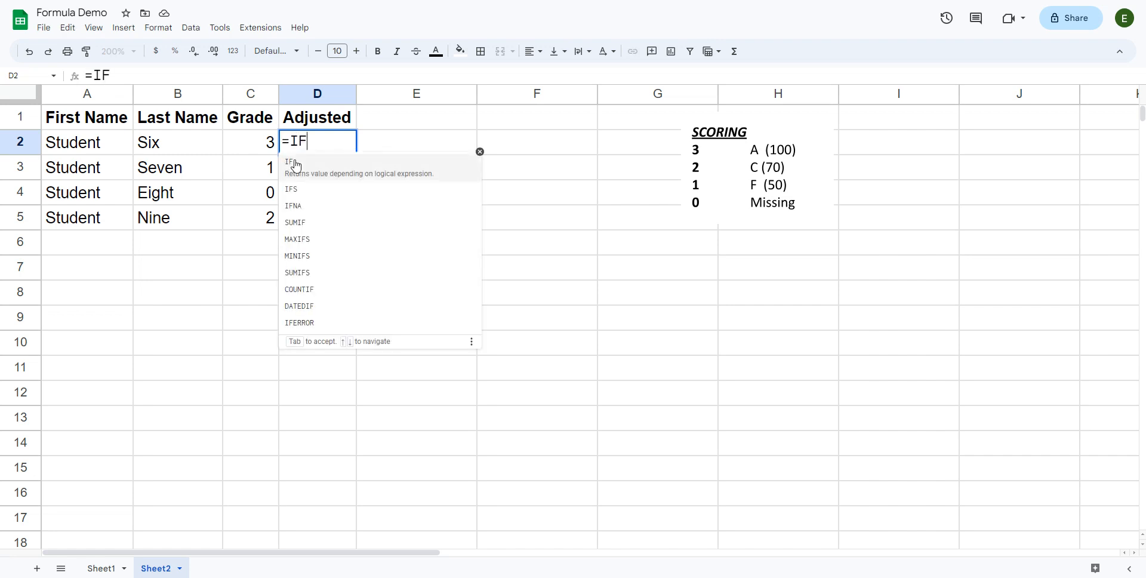
text(()
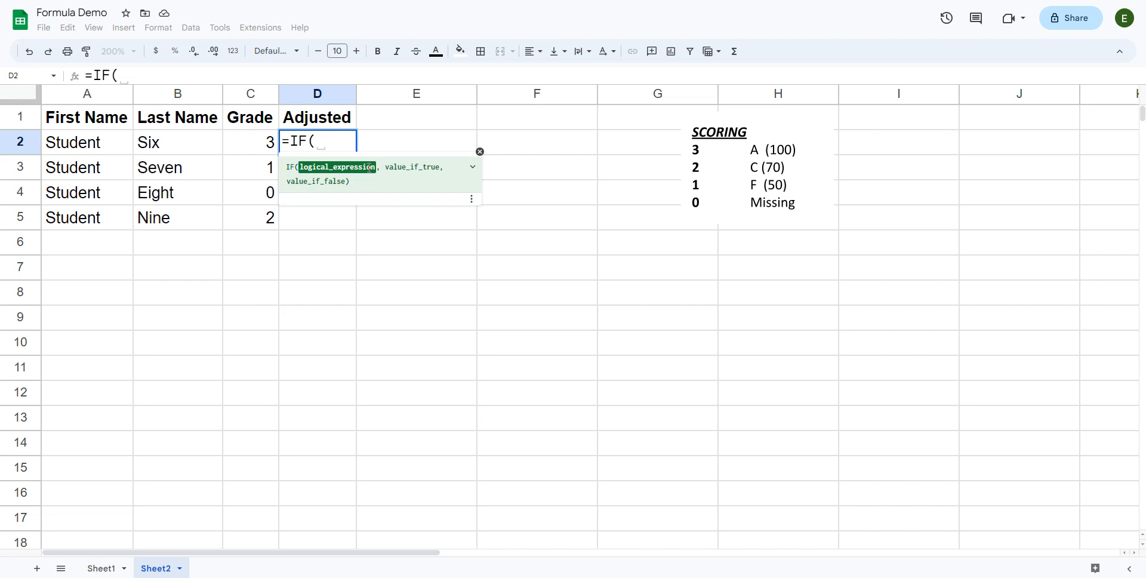
click(255, 145)
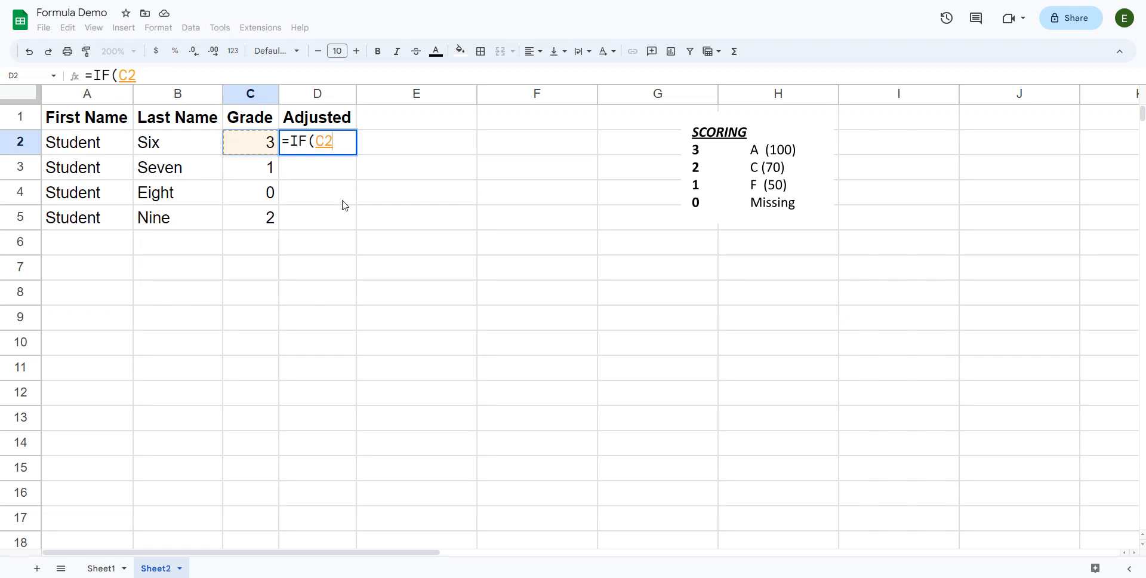
text(>2)
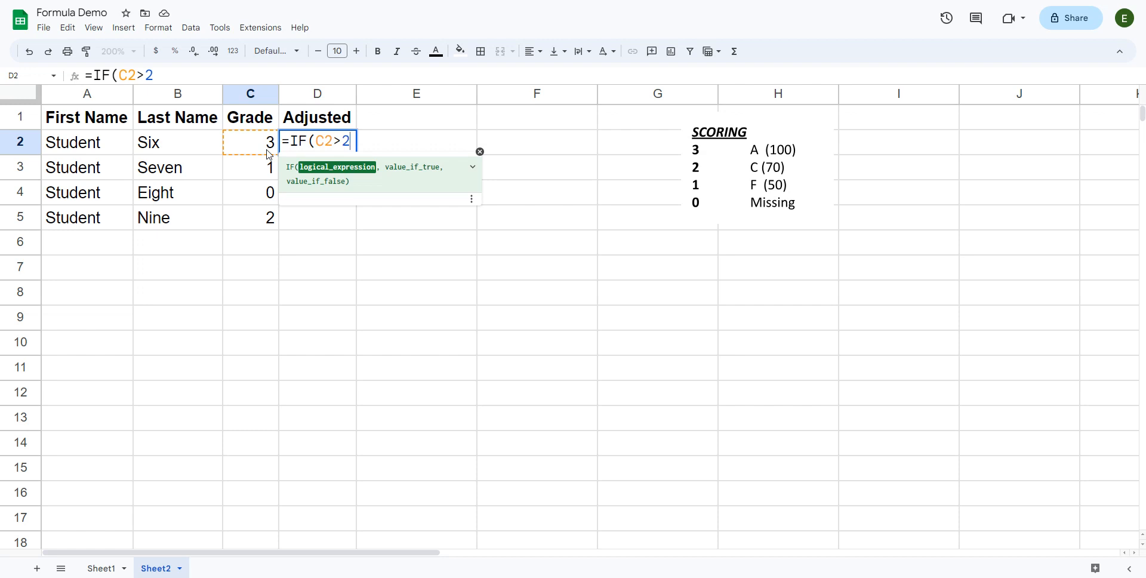
text(,)
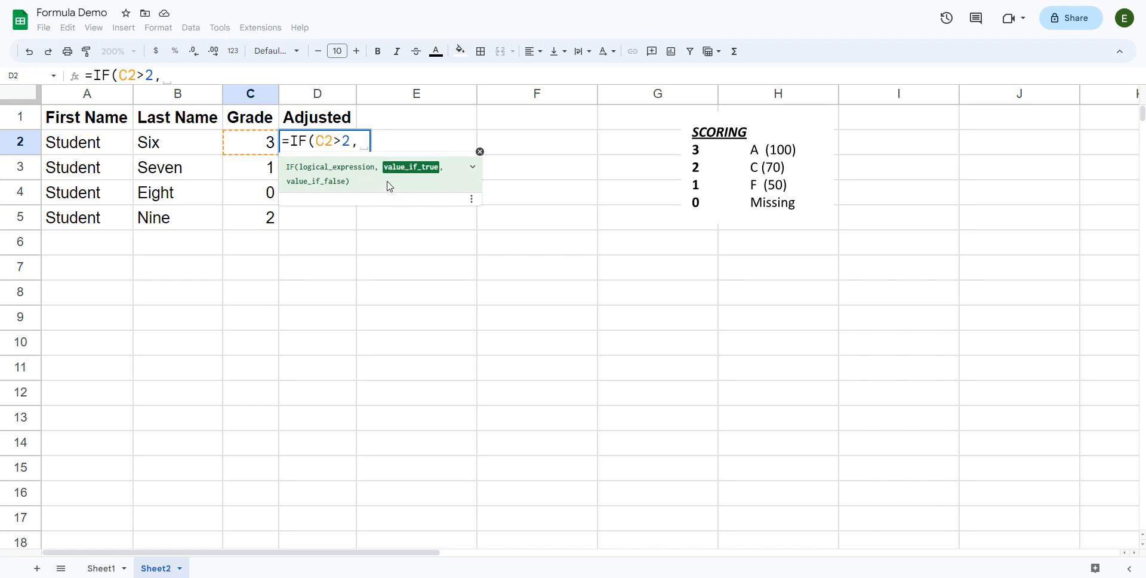
key(BackSpace)
text(100)
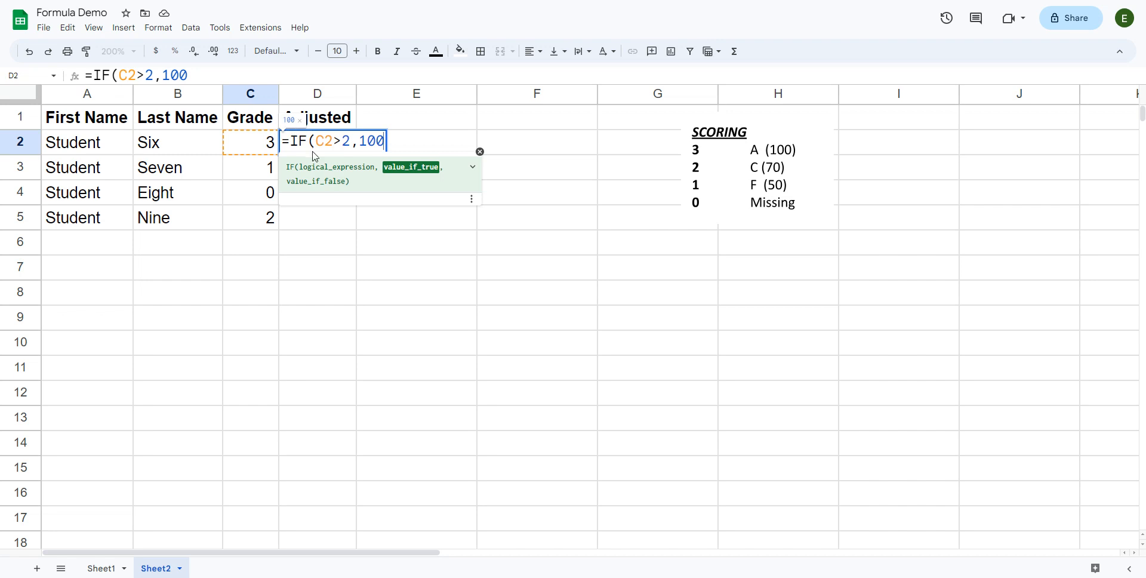
text())
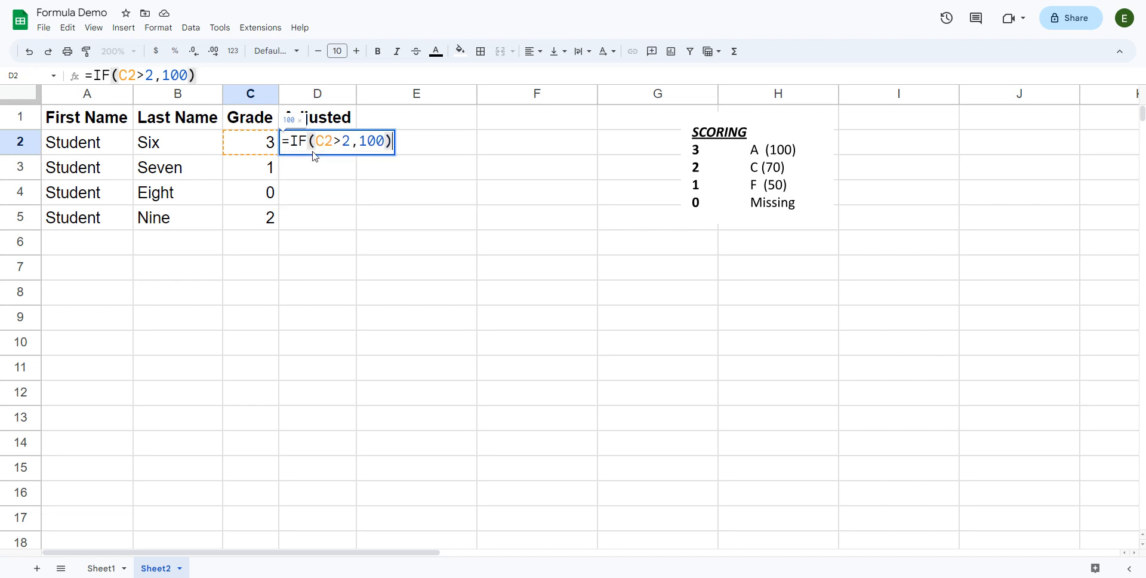
key(Return)
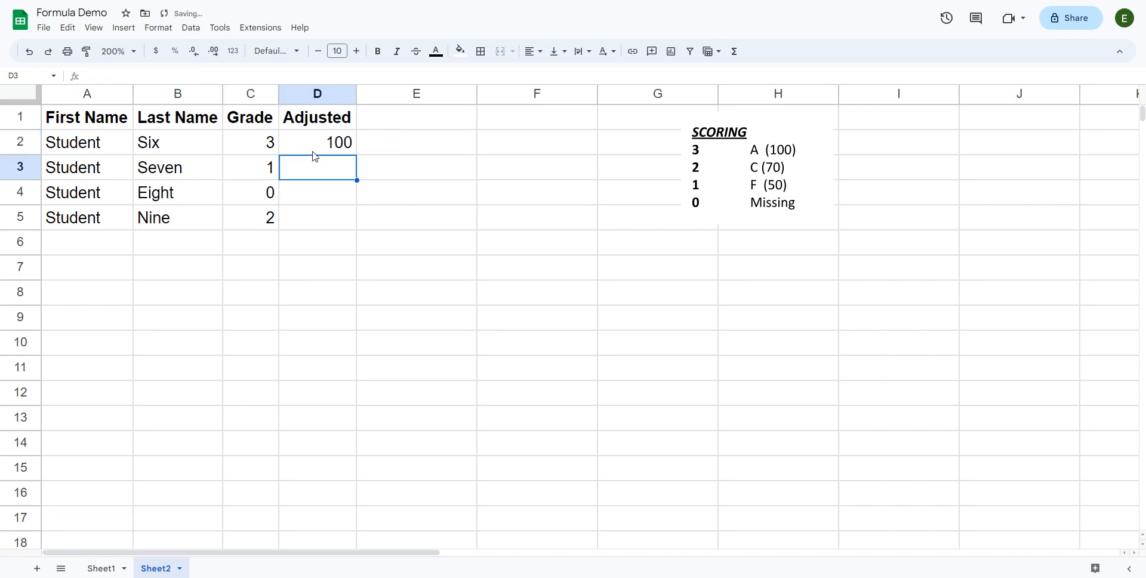
click(305, 145)
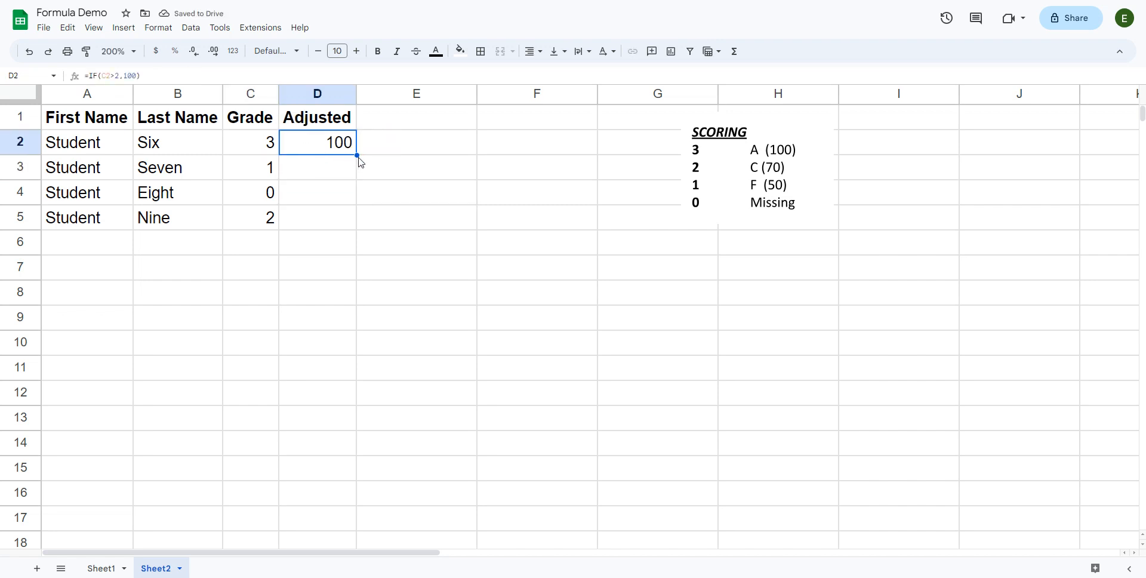
drag(357, 156, 336, 218)
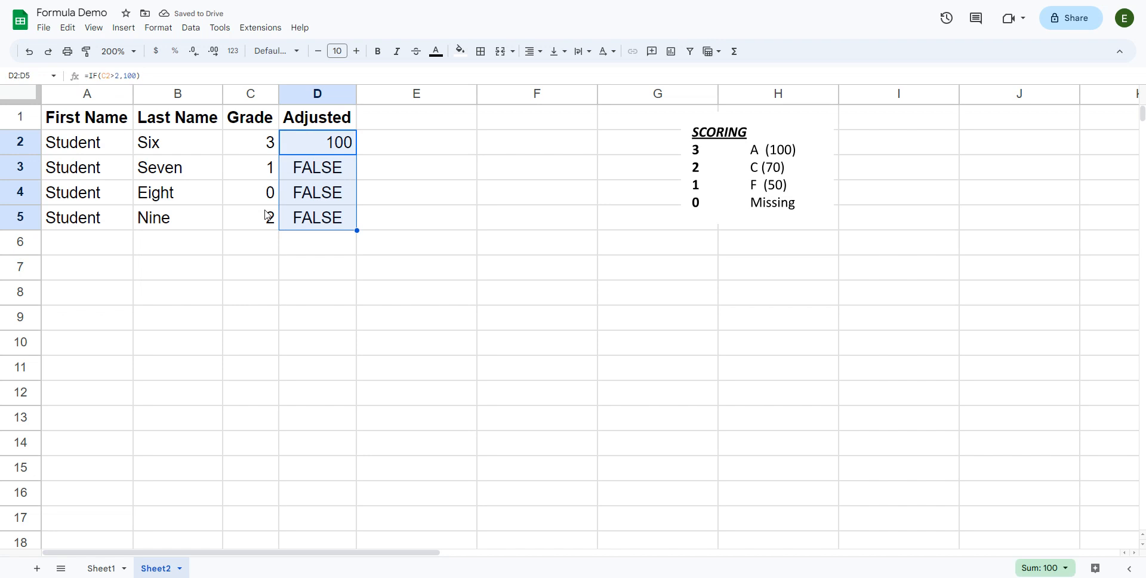
Extend the formula in D2 with a nested IF as its value if false, returning 70 when C2>1
click(331, 146)
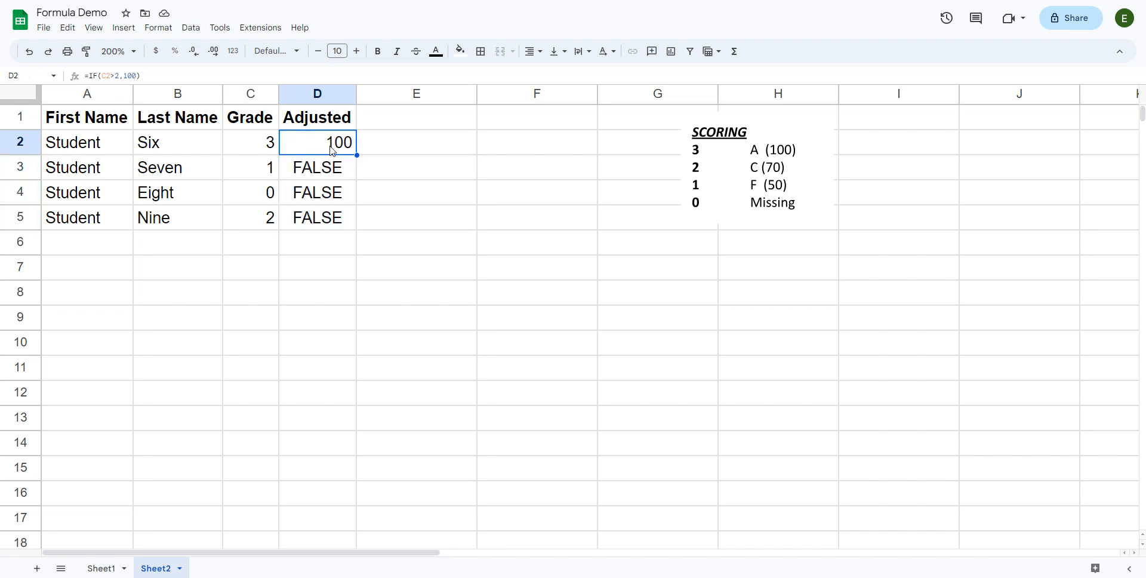
double_click(331, 145)
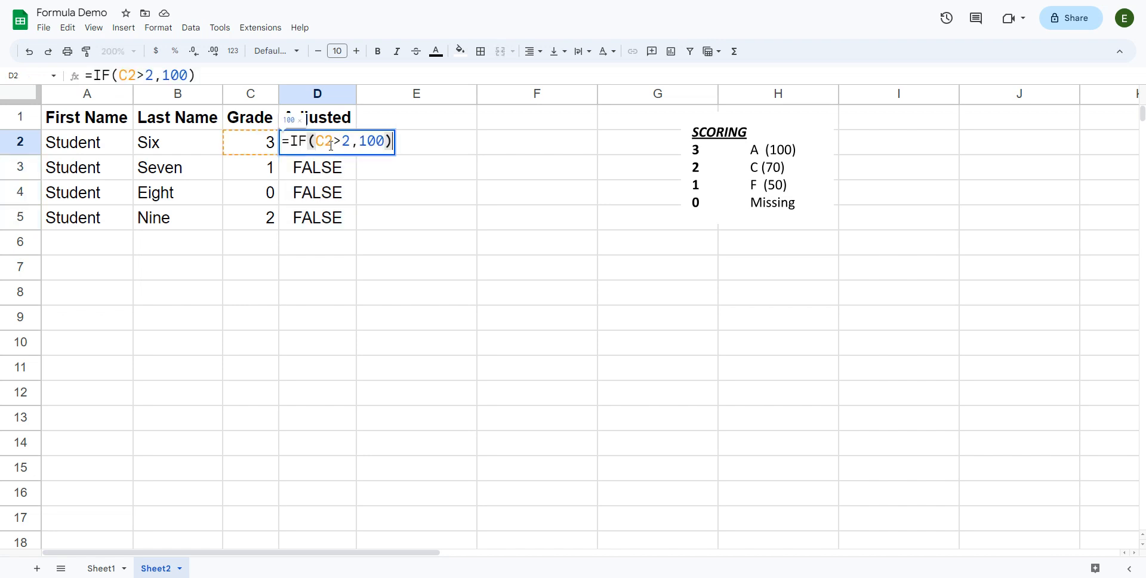
click(384, 140)
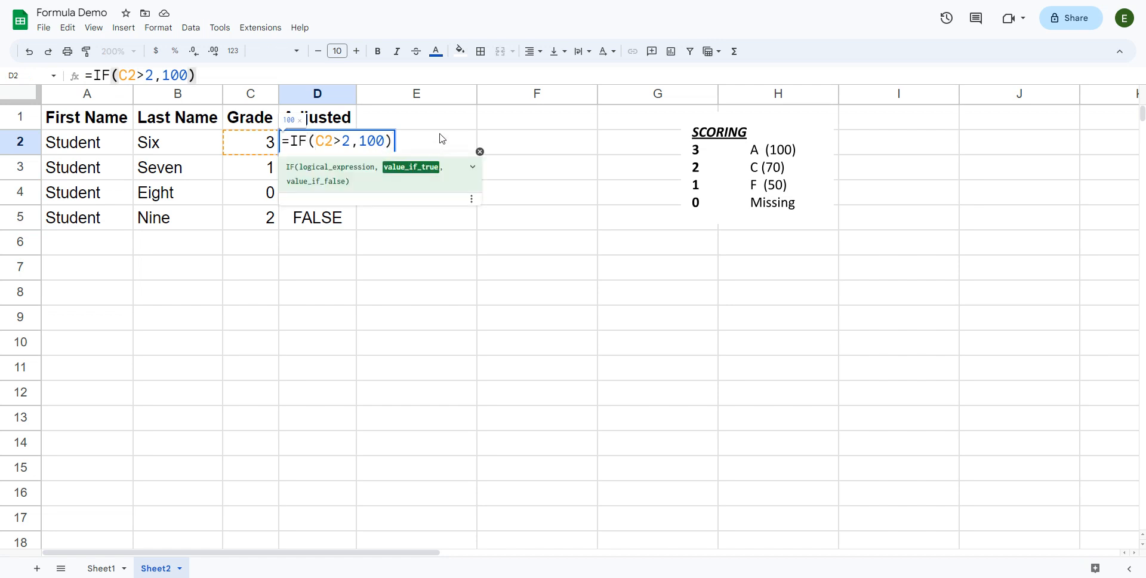
text(,)
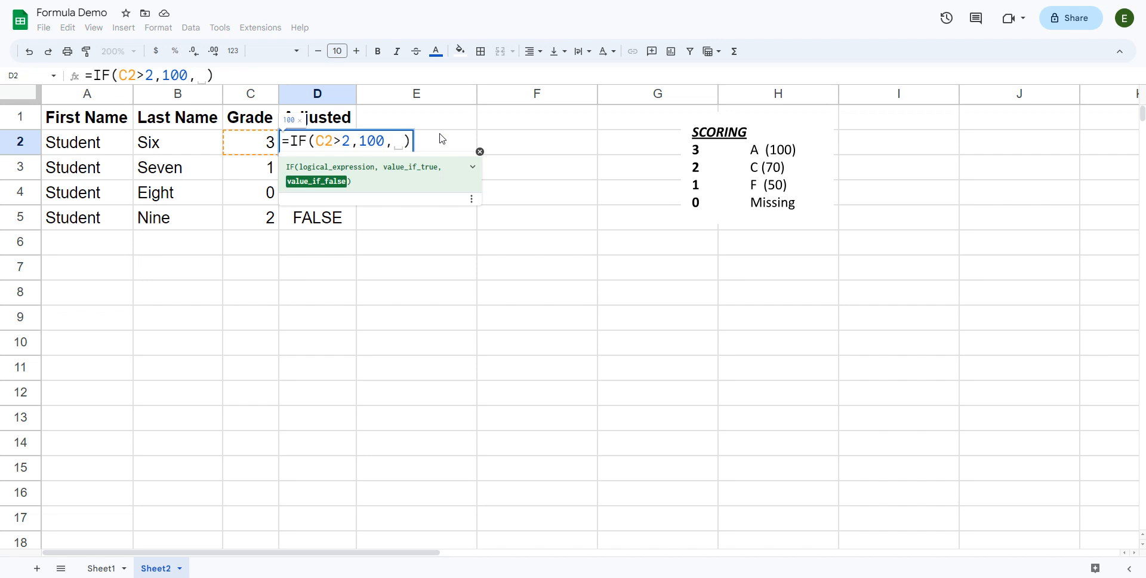
text(IF)
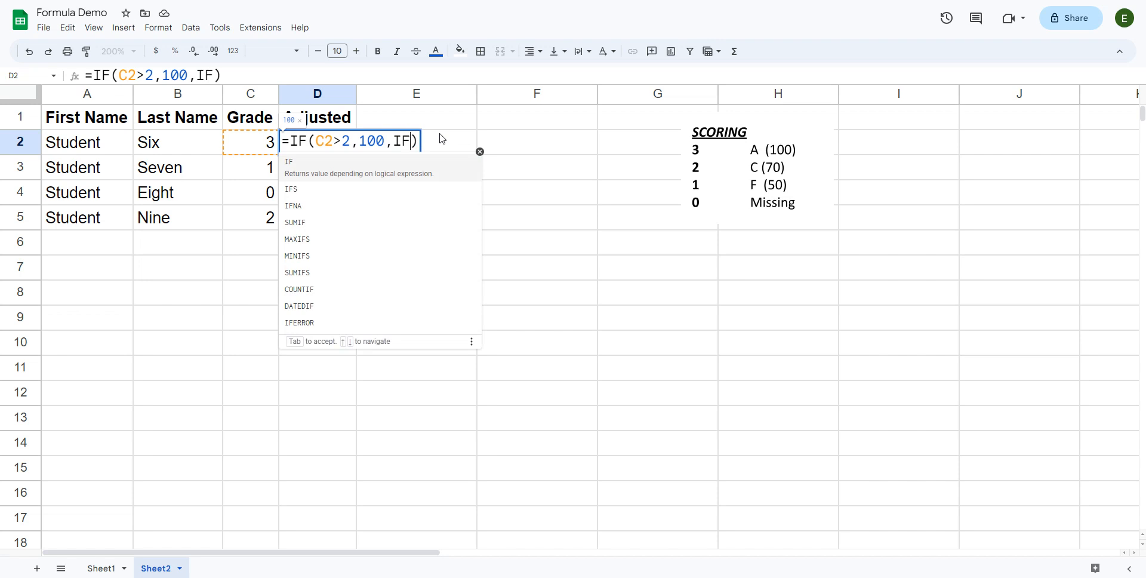
text(()
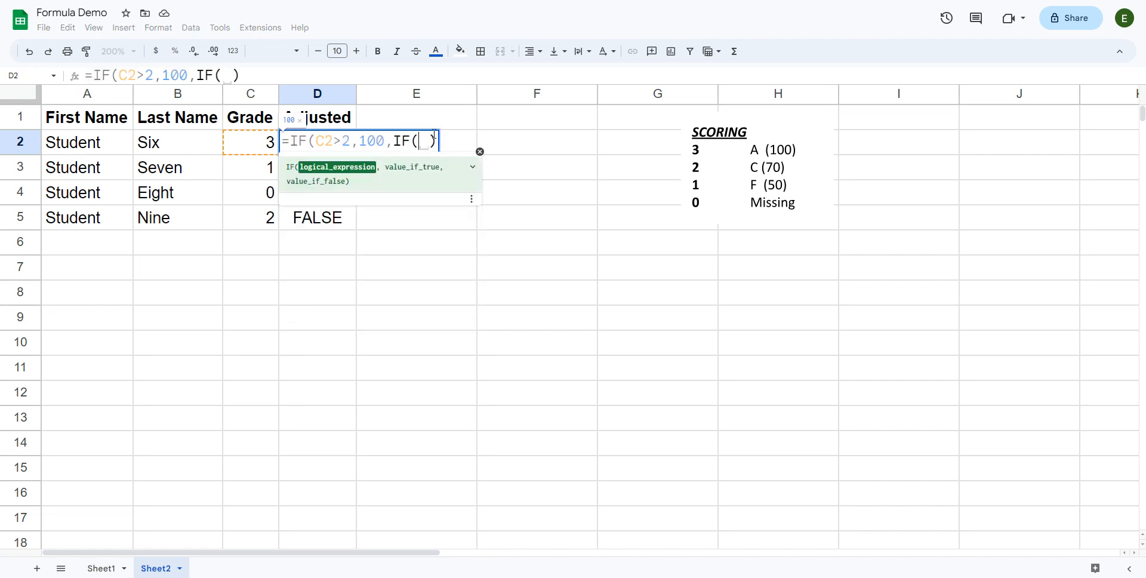
click(266, 148)
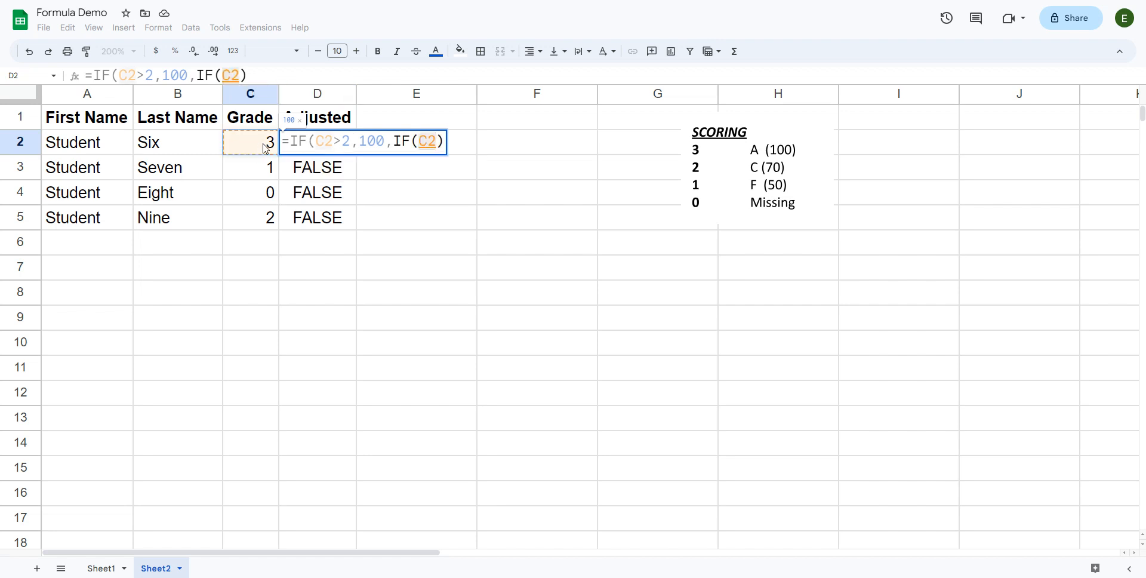
text(>)
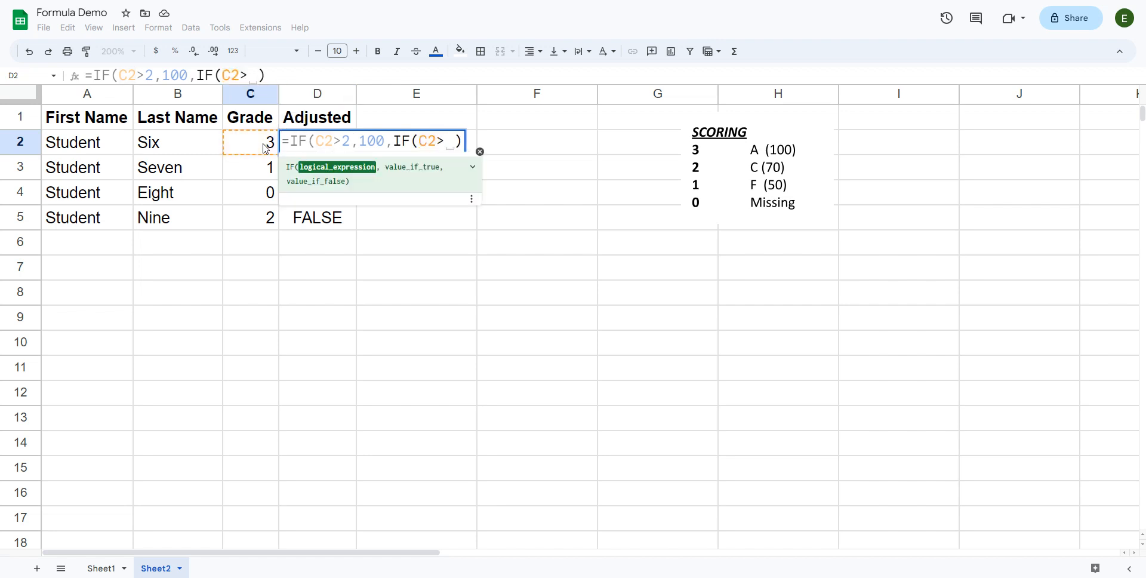
text(1)
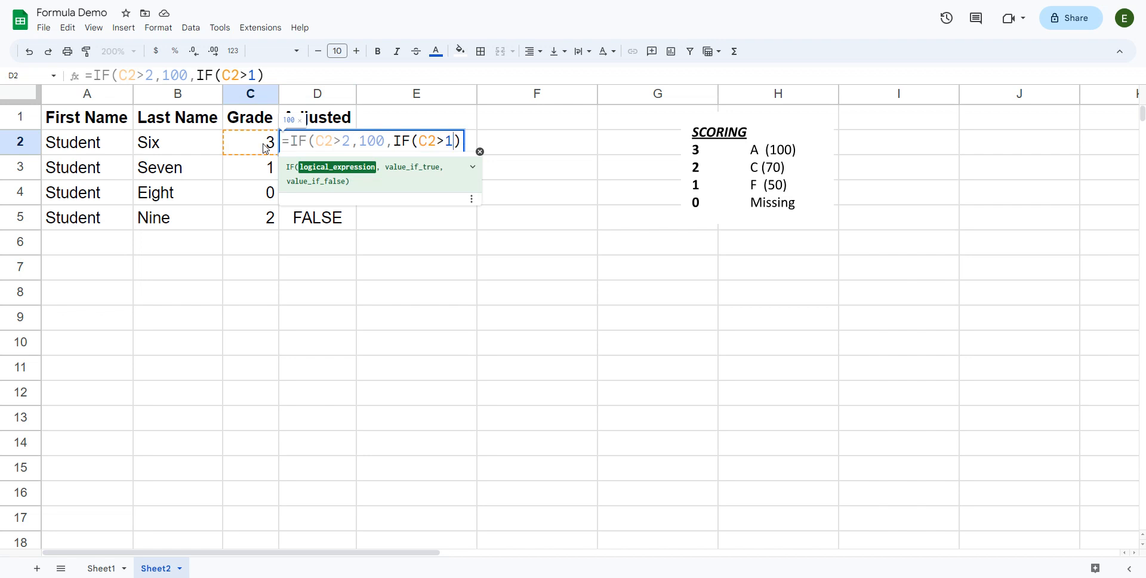
text(,)
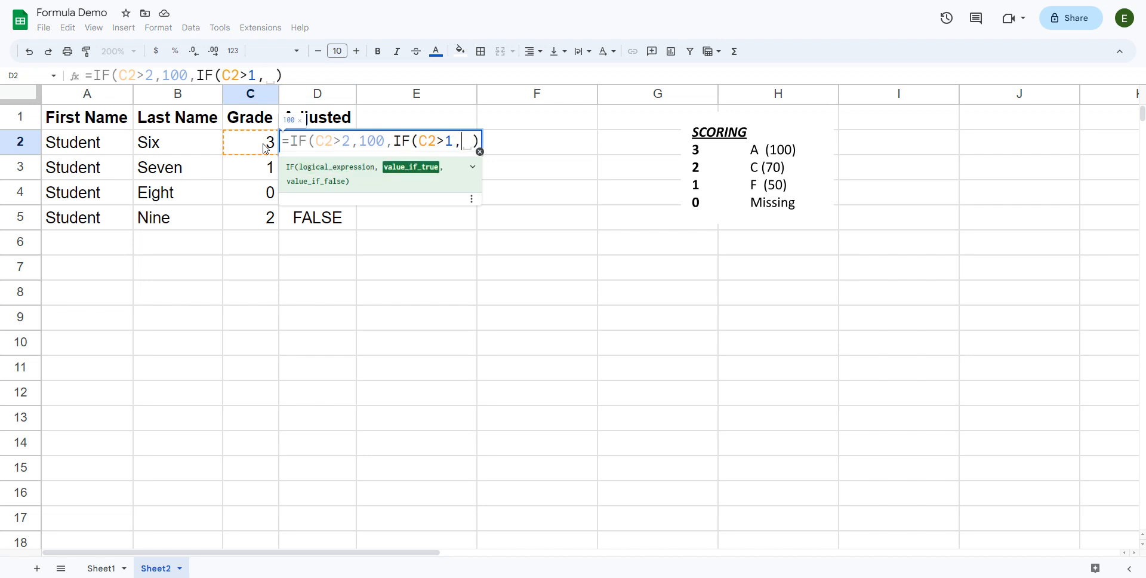
text(70)
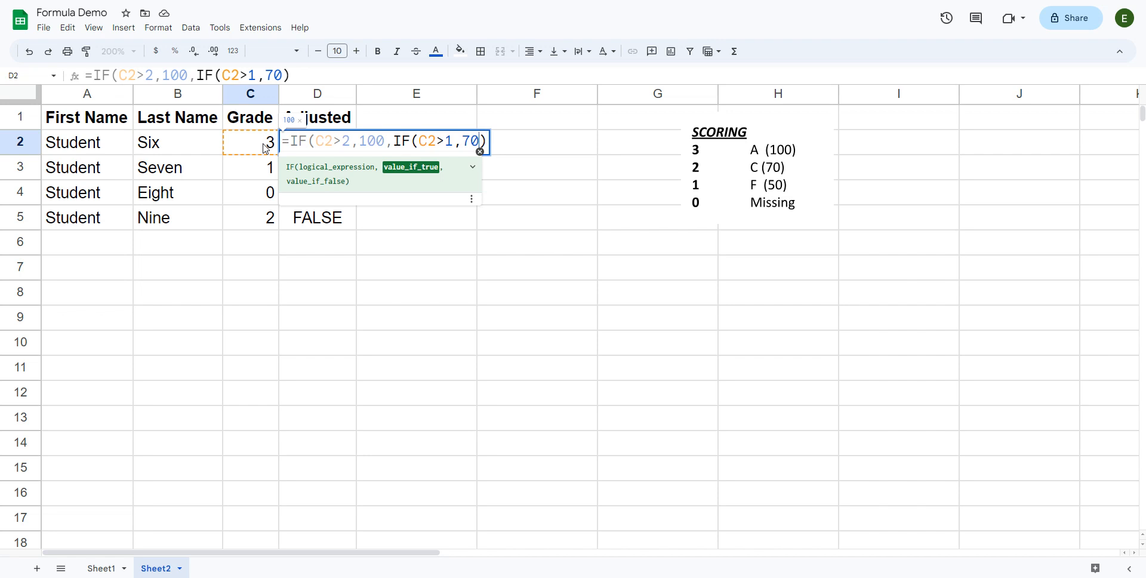
Nest a third IF as the second IF's false value in D2, returning 50 when C2>0 and otherwise "Missing"
text(,)
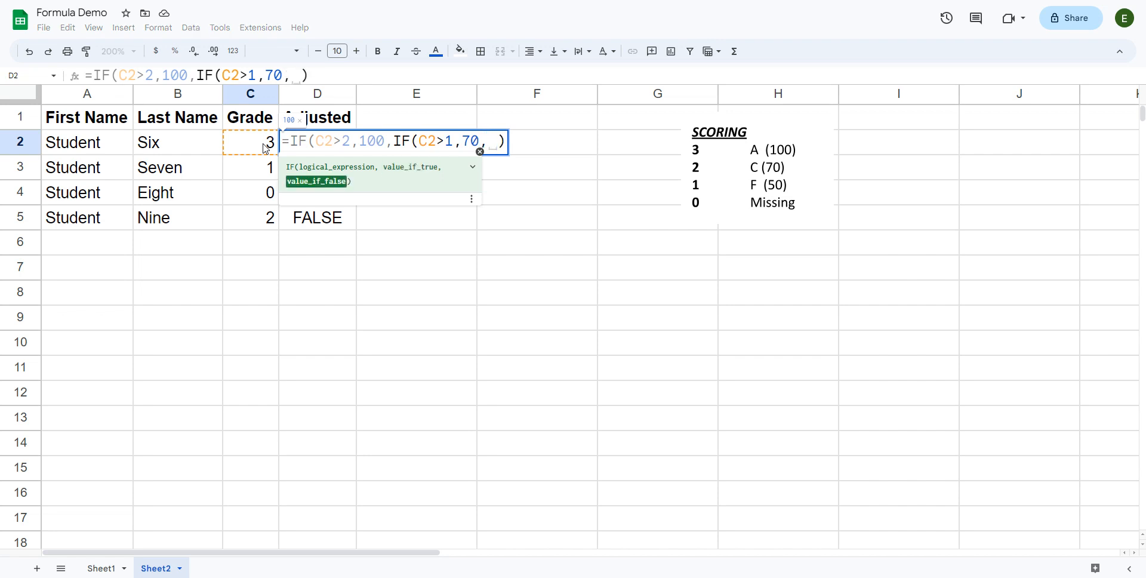
text(IF()
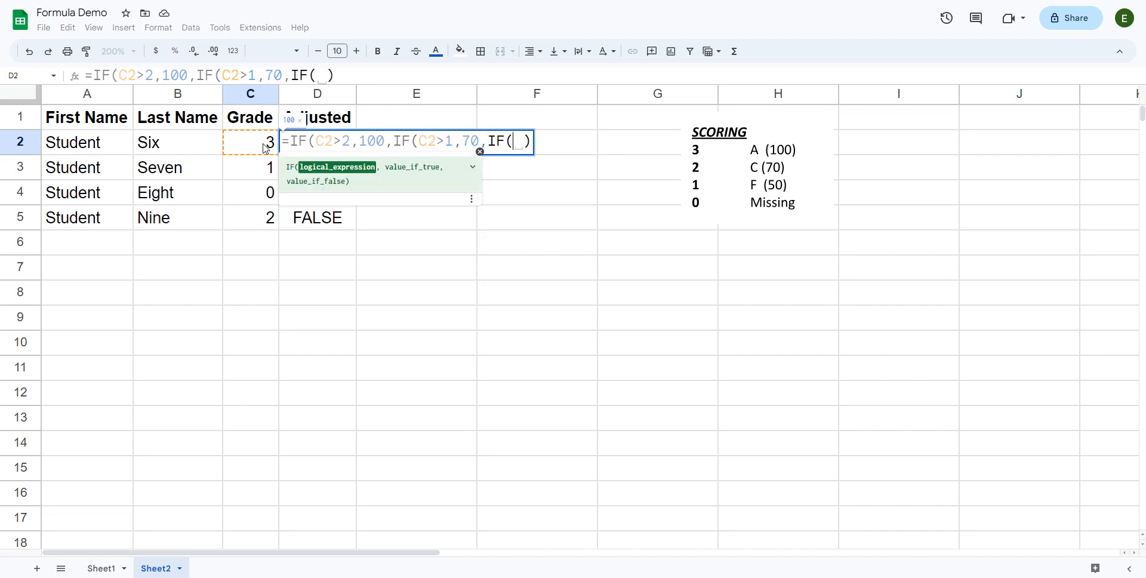
text(C2)
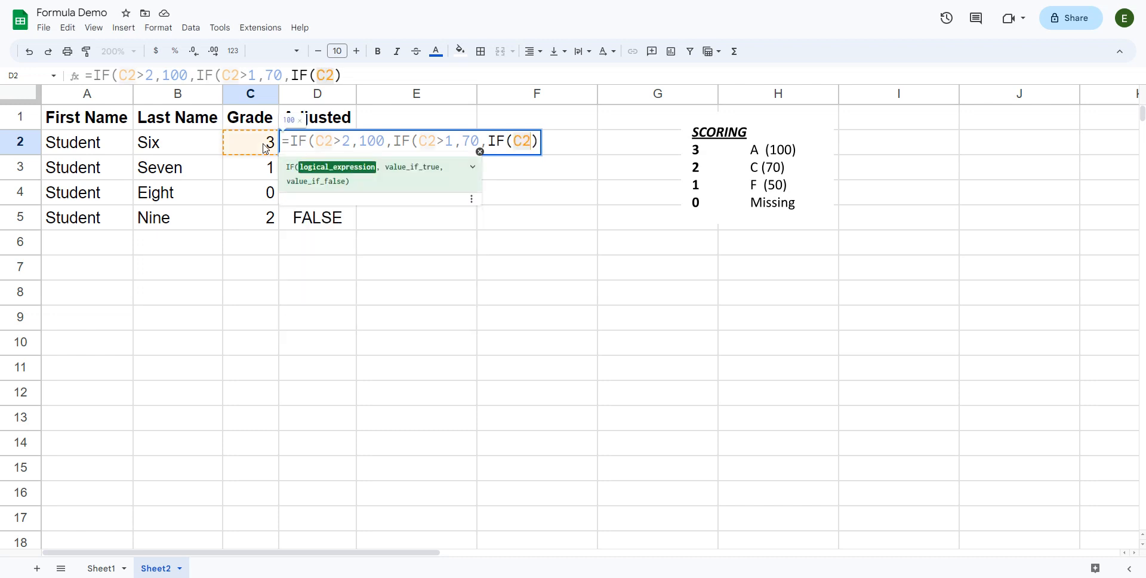
text(>)
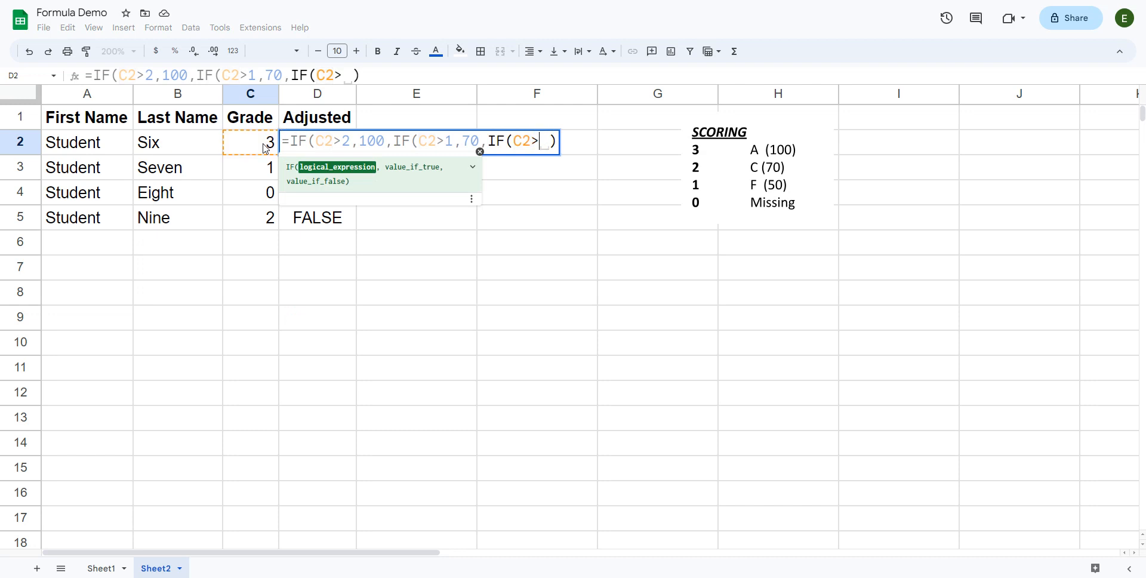
text(0)
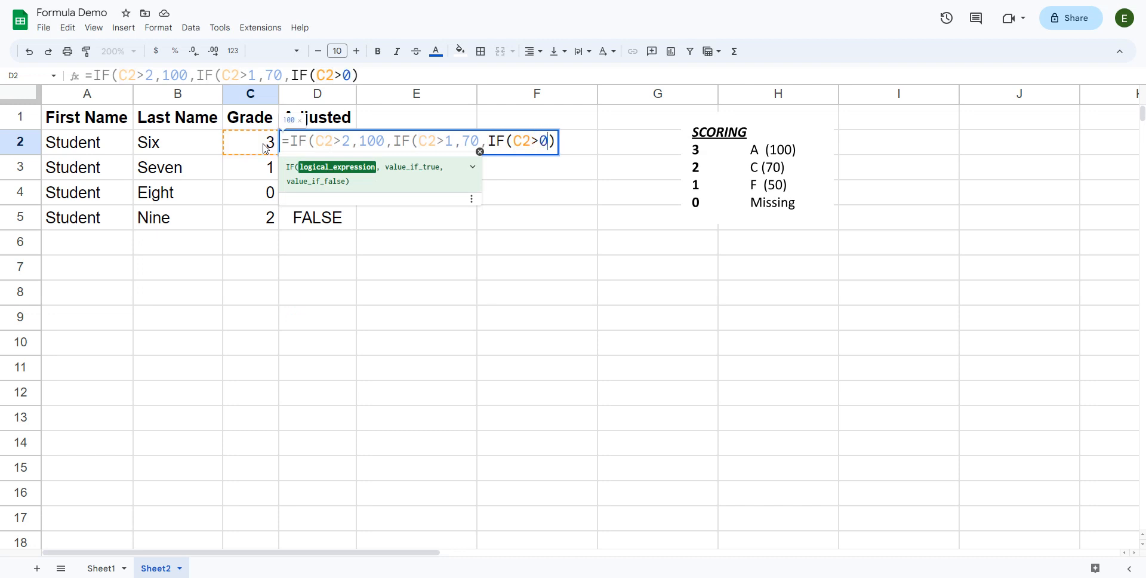
text(, )
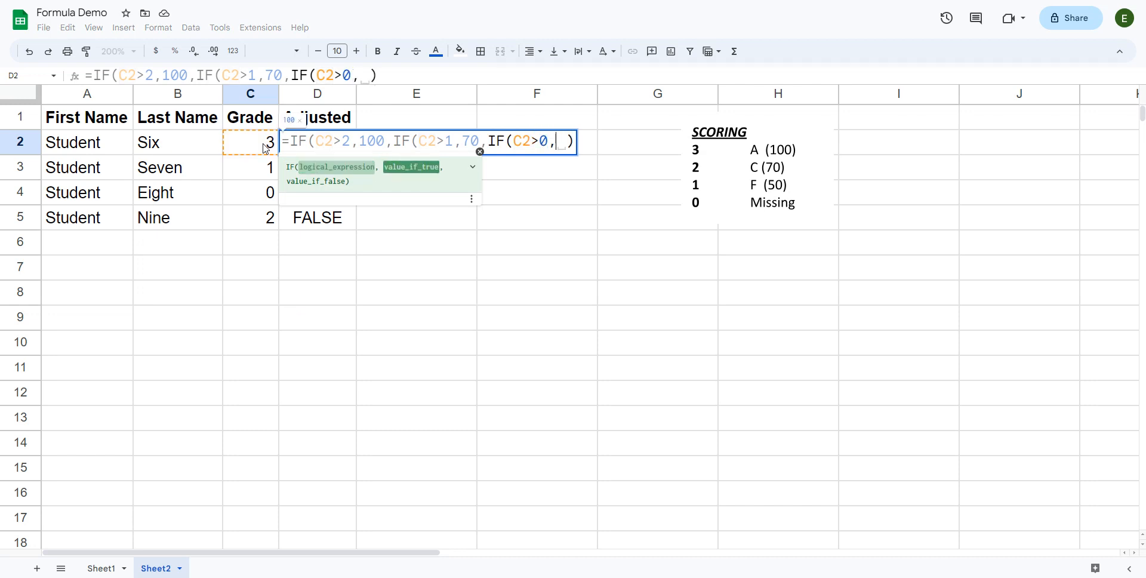
text(50)
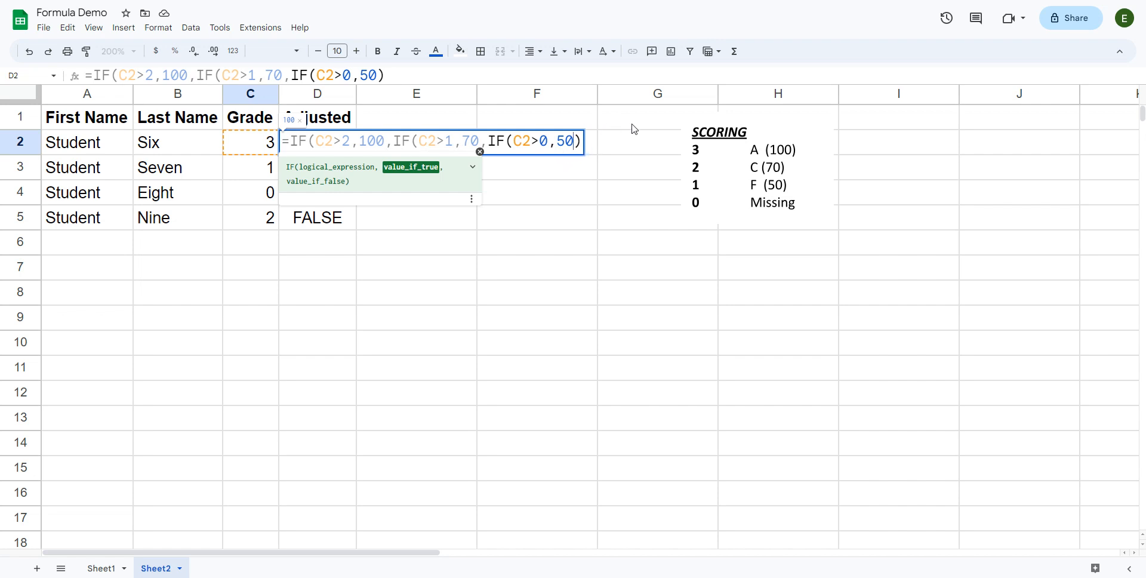
text(,)
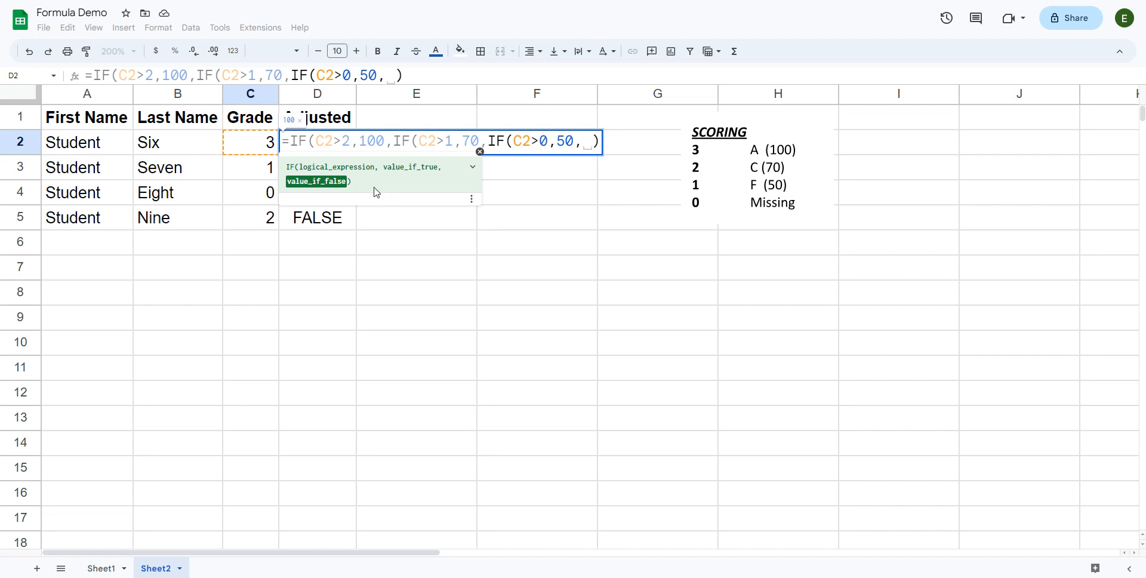
text(")
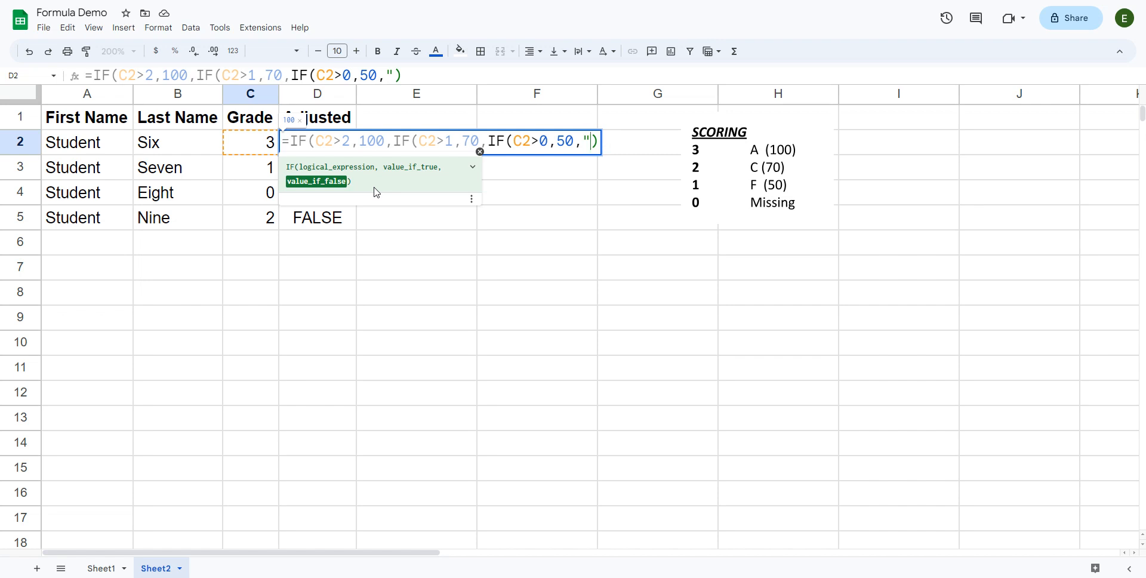
text(Missing)
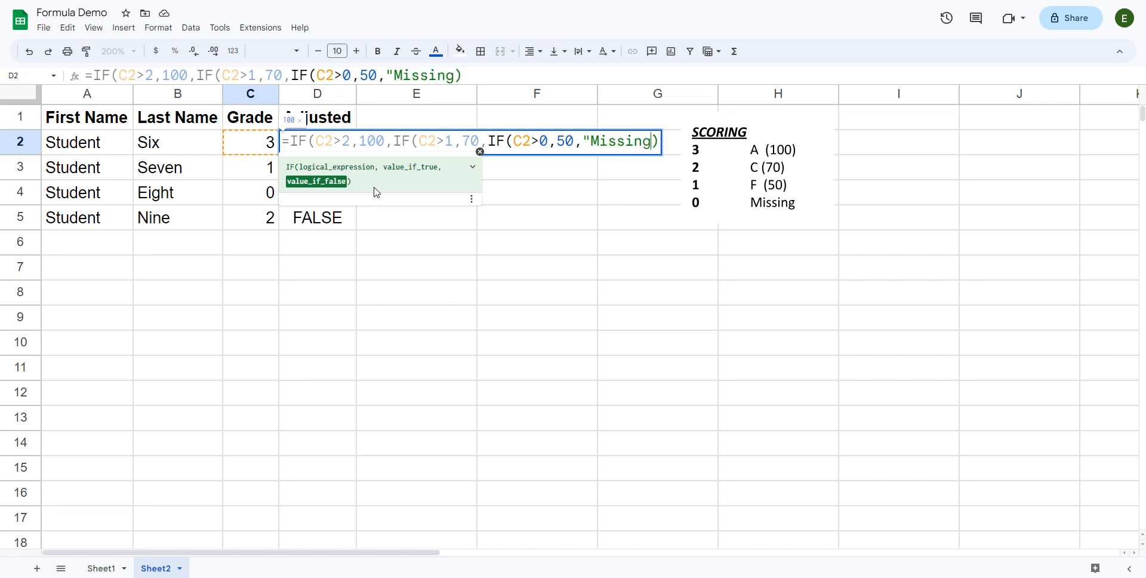
text(")
key(Return)
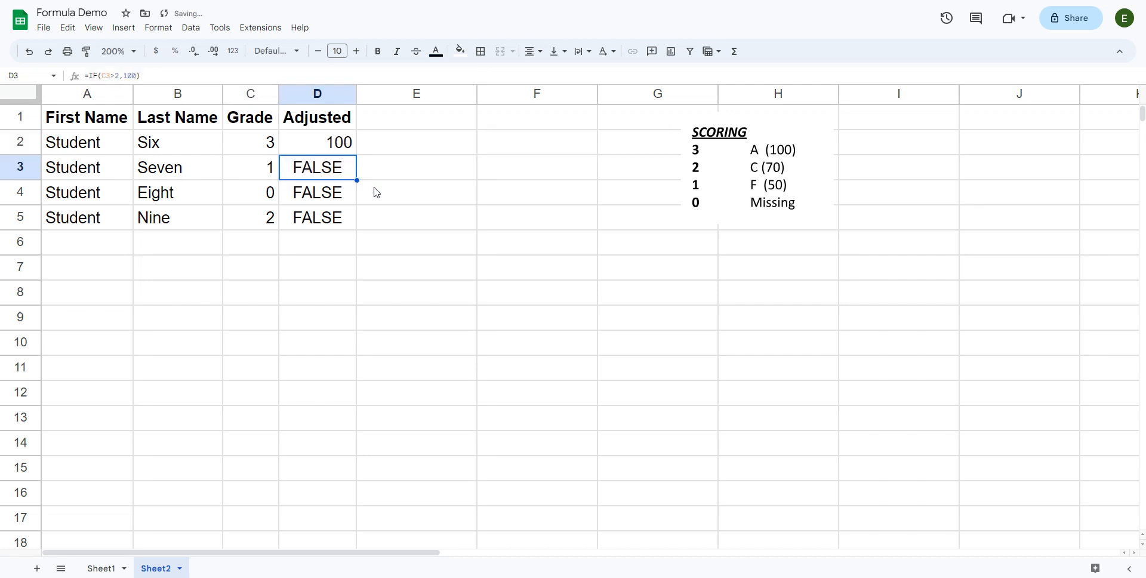
Fill the nested IF formula from D2 down through D5 and check rows 3 to 5 against their grades
click(353, 149)
drag(357, 155, 346, 216)
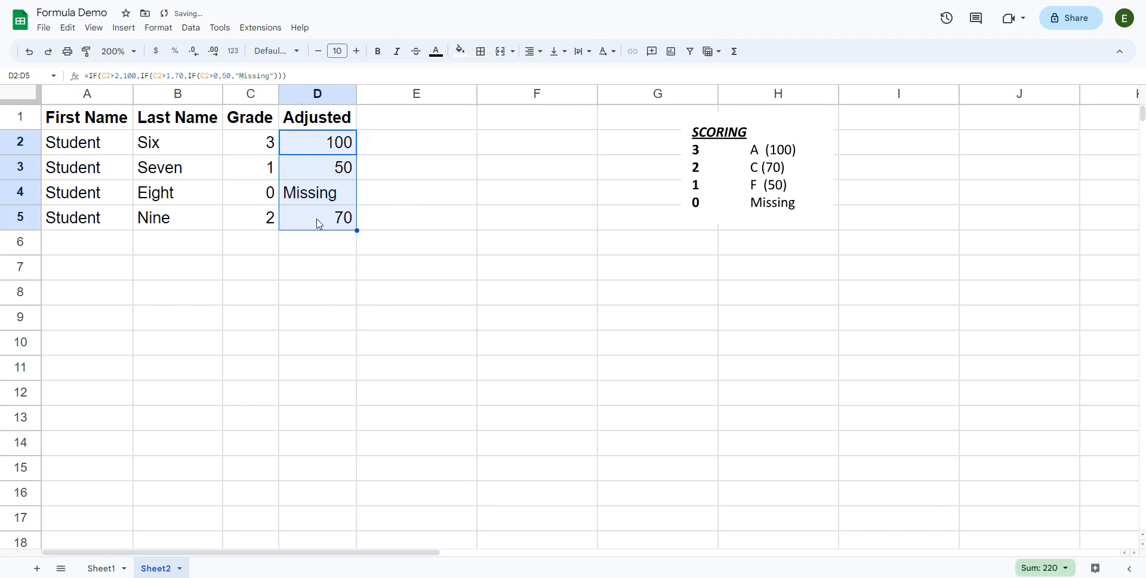
click(270, 173)
click(333, 174)
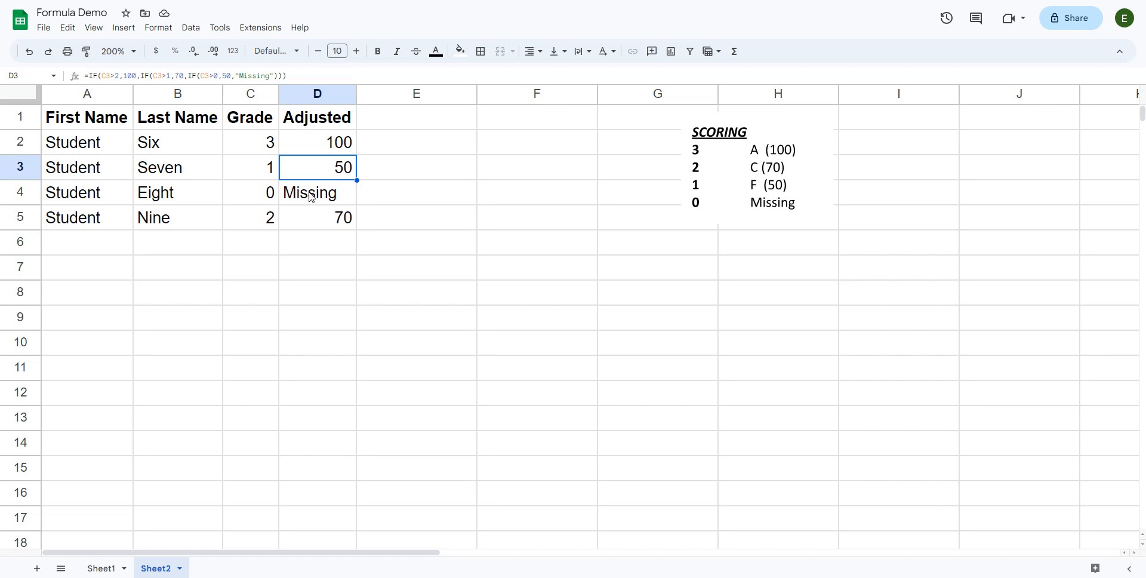
click(275, 202)
key(Right)
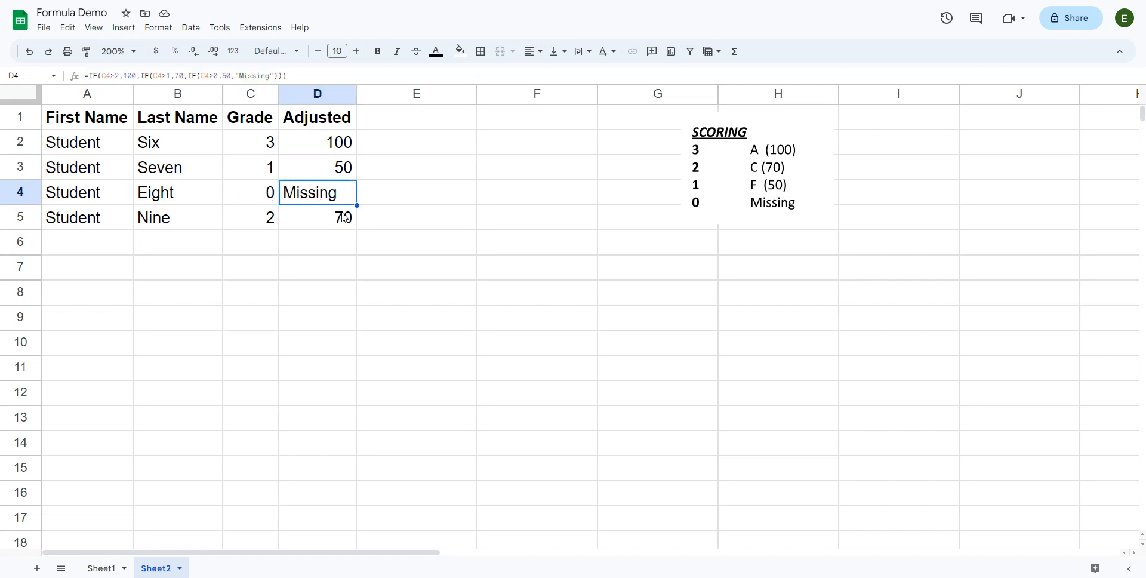
click(255, 226)
key(Right)
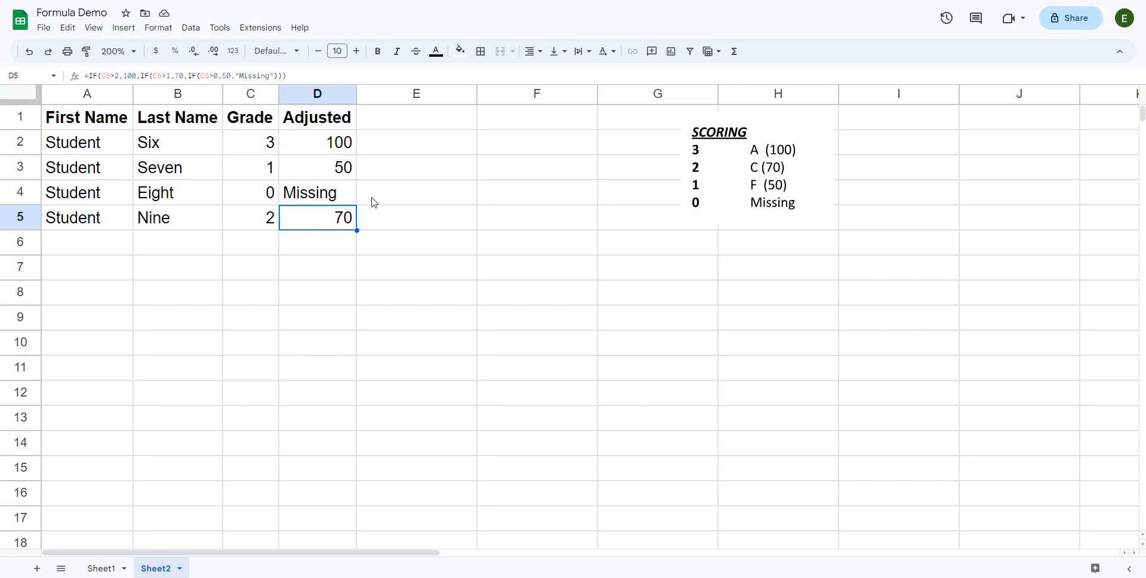